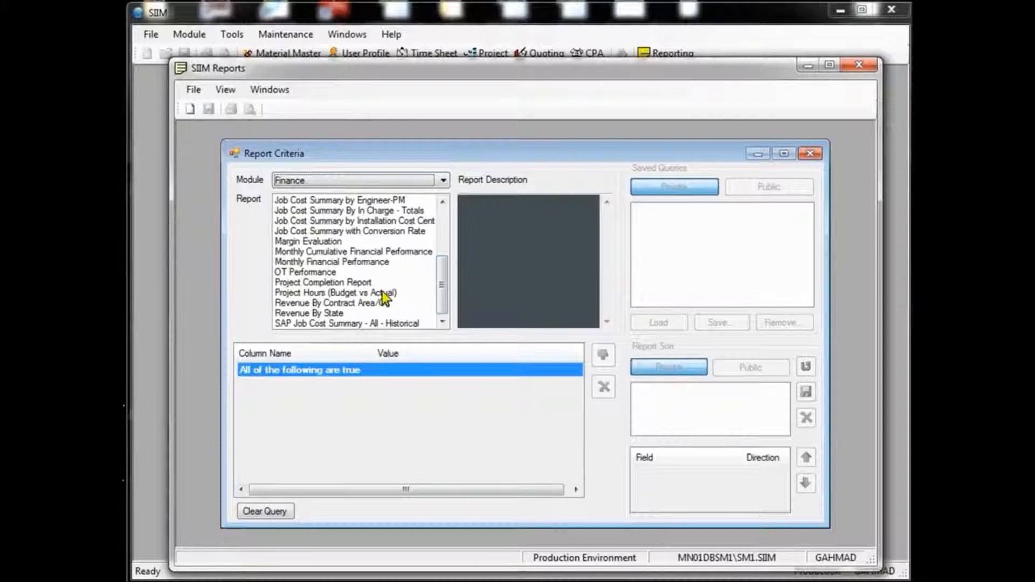
Step: Choose the Project Hours (Budget vs Actual) report and add Overall Complete Date as a criteria column
click(361, 293)
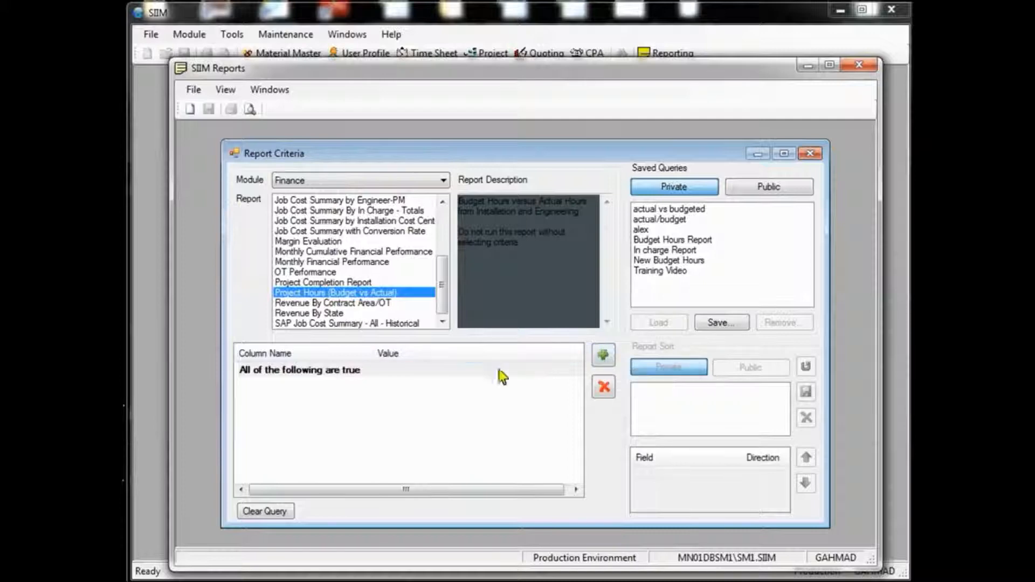
double_click(463, 373)
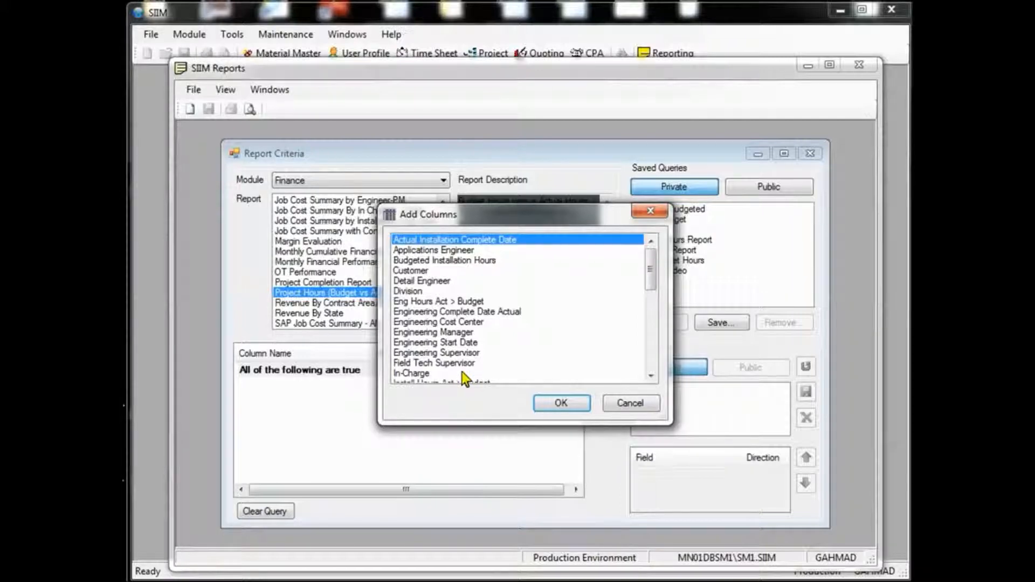
drag(649, 265, 652, 305)
click(470, 344)
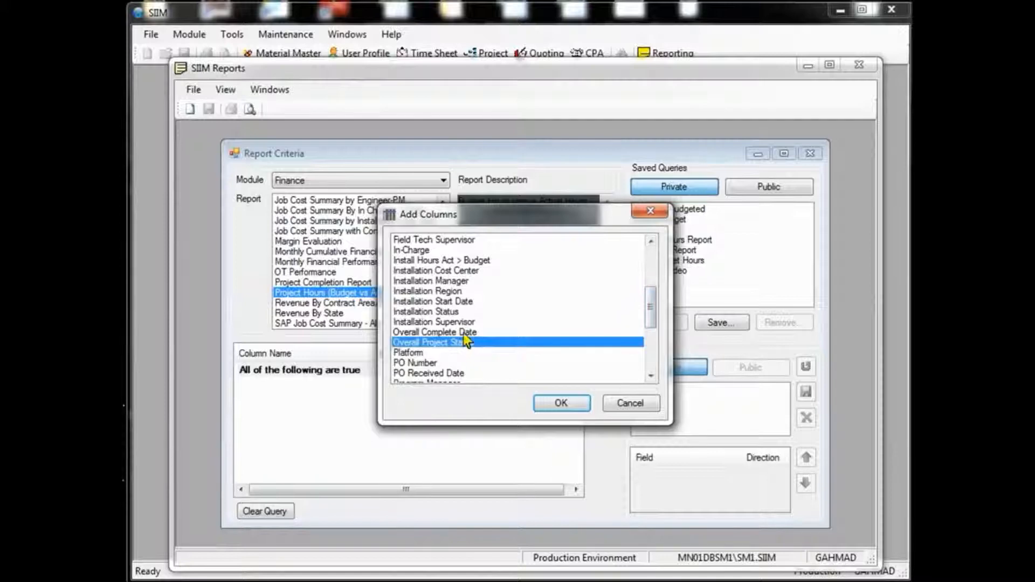
click(464, 333)
click(561, 403)
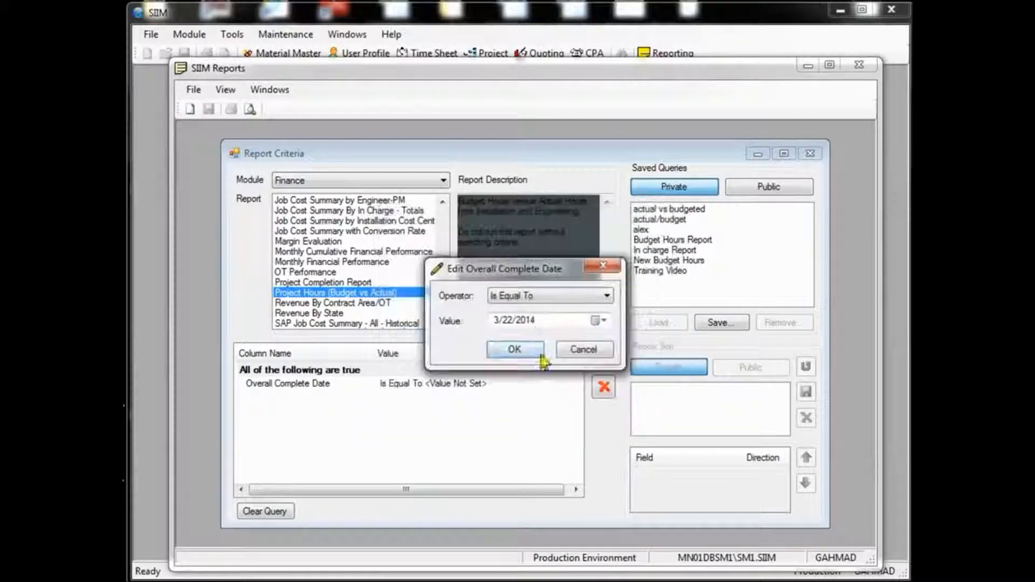
Step: Set the Overall Complete Date condition to Is After 10/1/2013
click(528, 295)
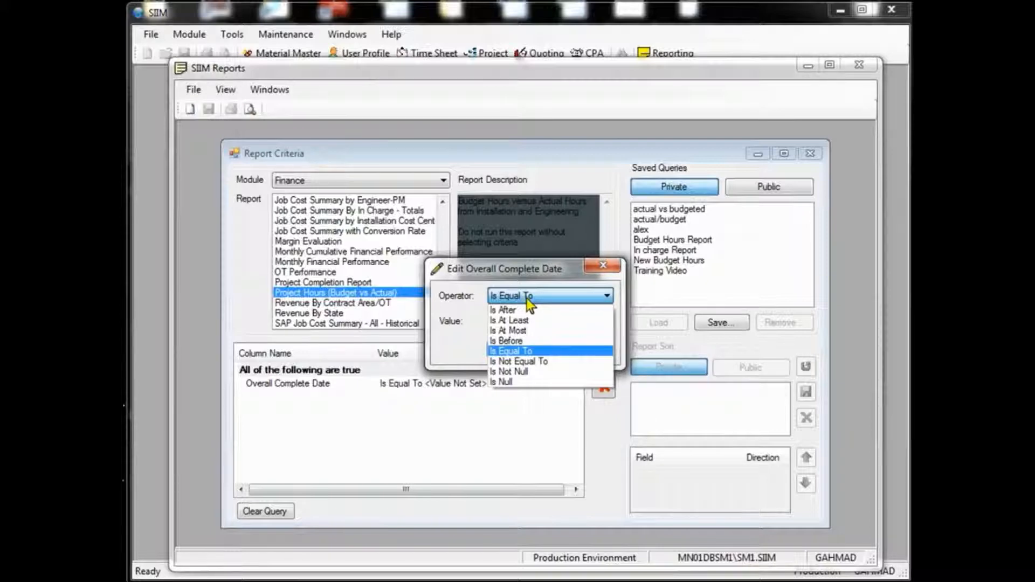
click(519, 310)
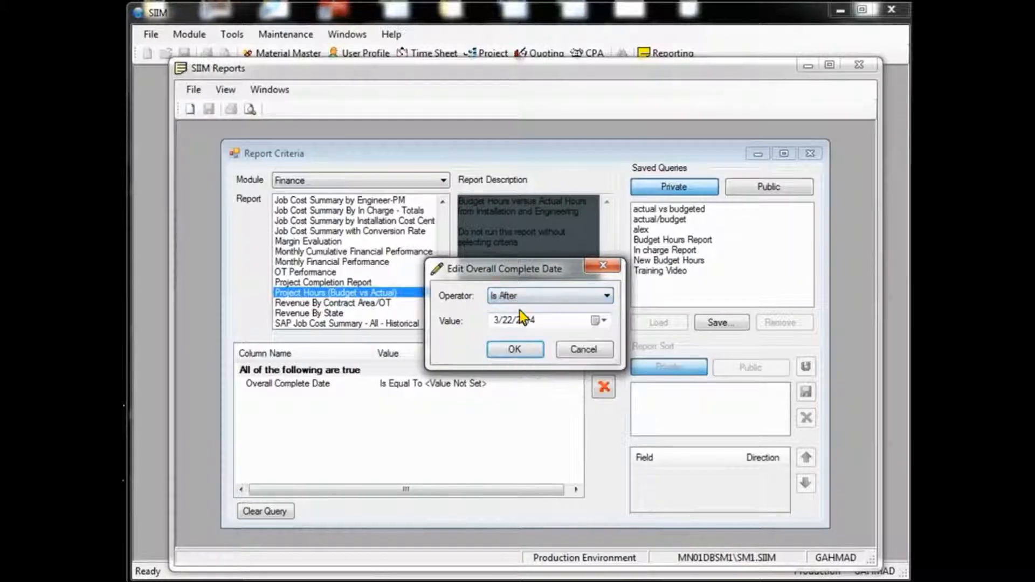
click(600, 322)
click(496, 343)
click(496, 343)
click(496, 343)
click(496, 343)
click(496, 343)
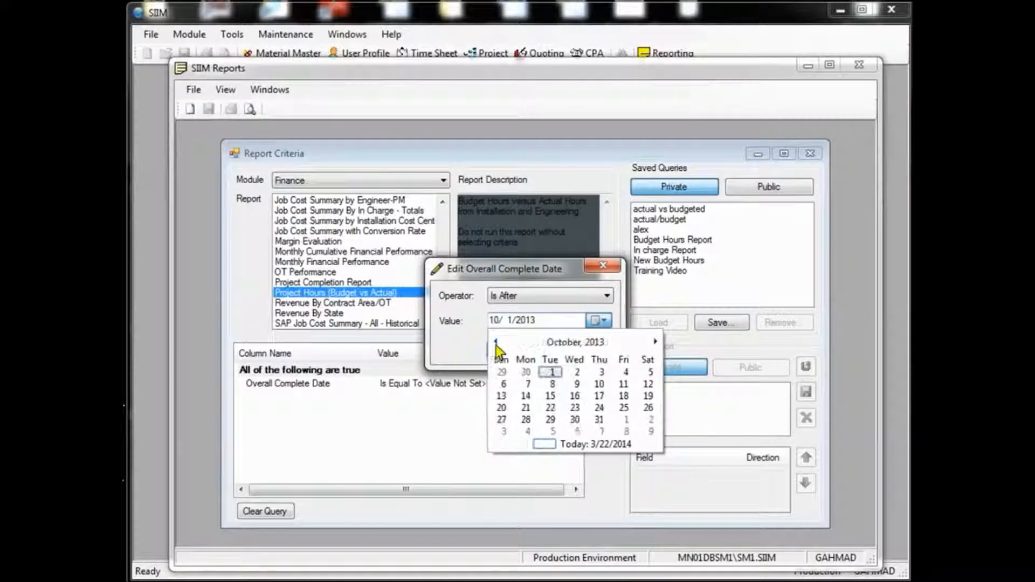
click(547, 372)
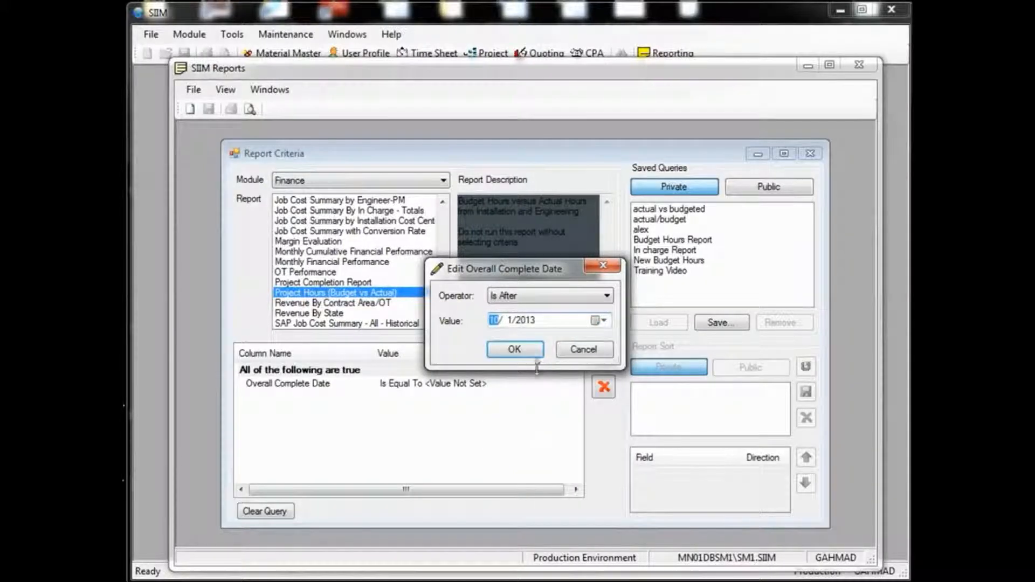
click(515, 350)
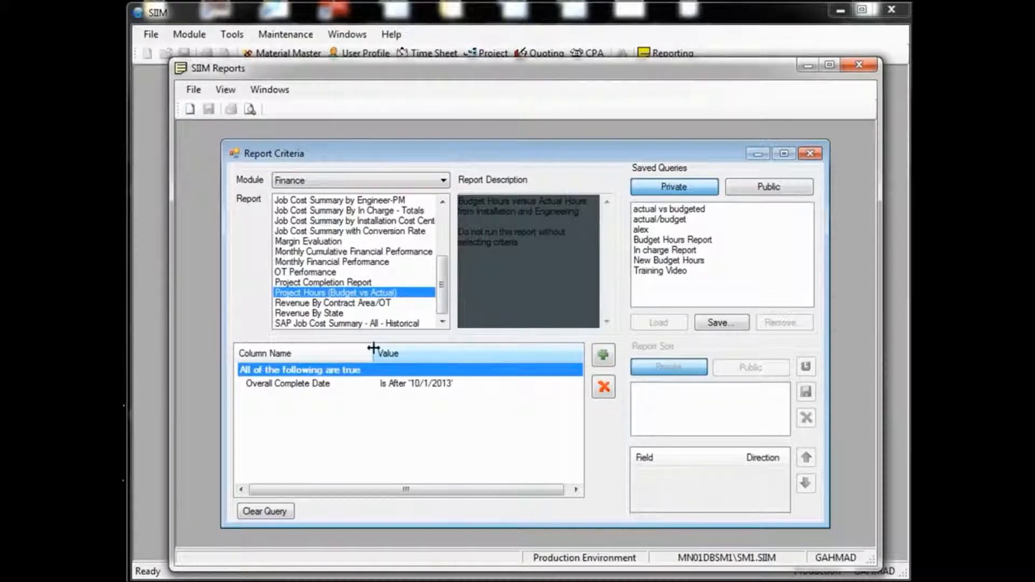
Step: Add a second Overall Complete Date column to the "All of the following are true" criteria group
double_click(344, 371)
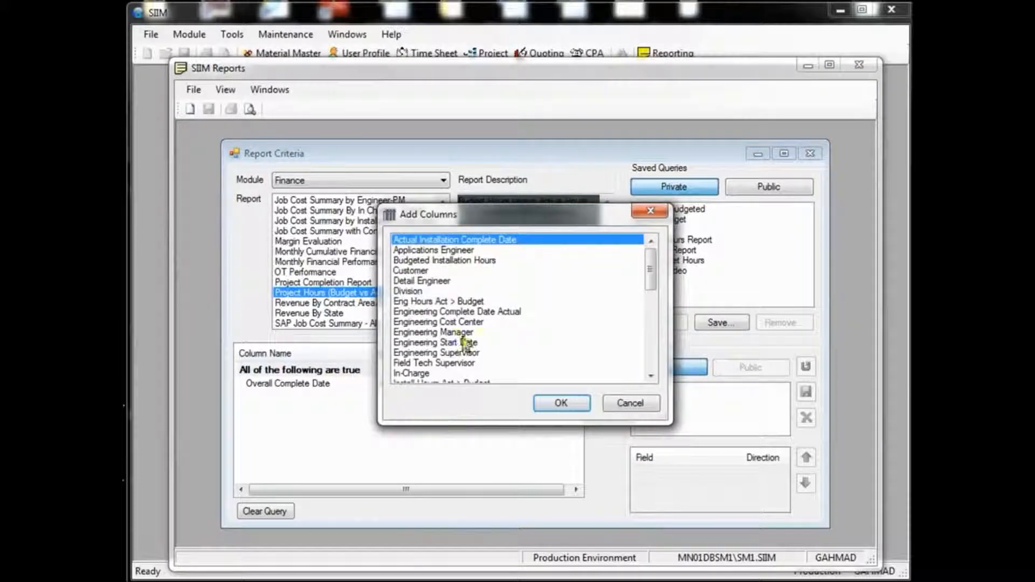
drag(650, 280, 652, 318)
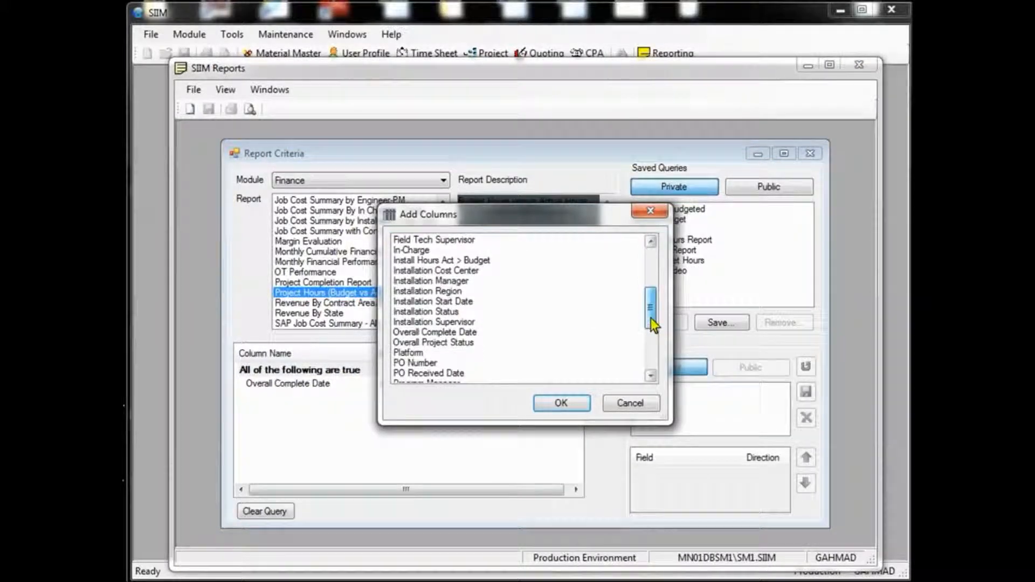
click(469, 334)
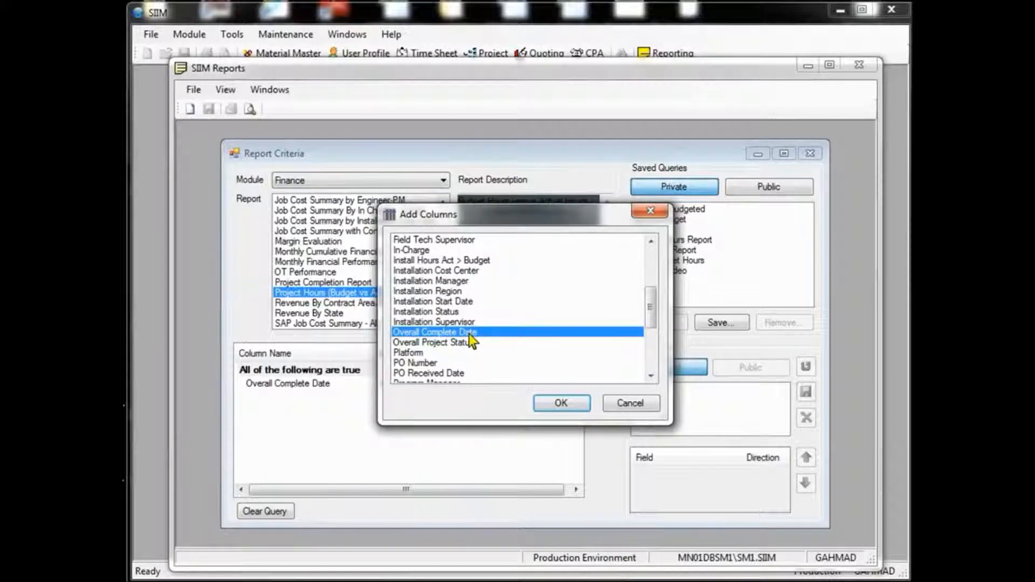
click(562, 404)
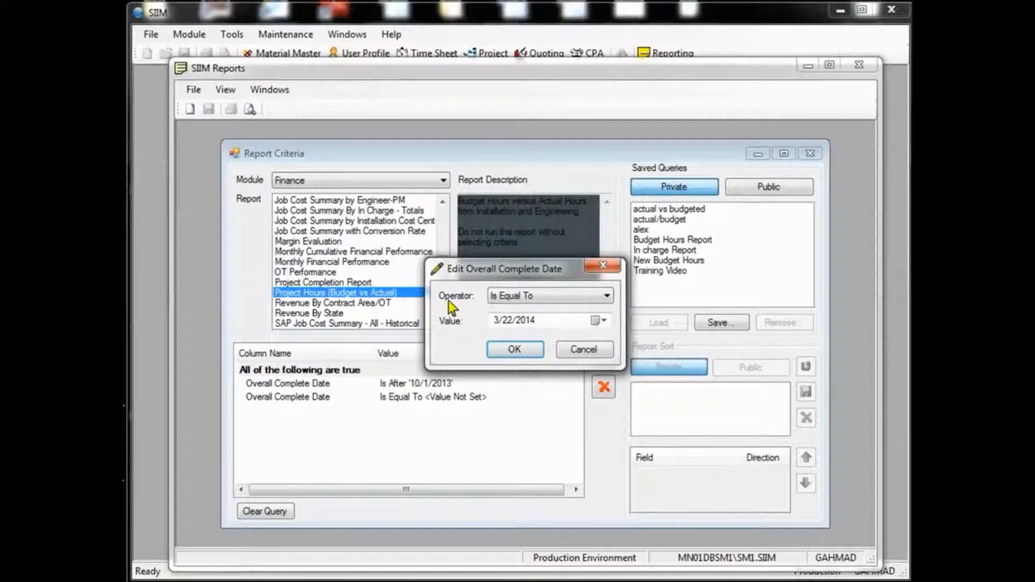
Step: Set the second Overall Complete Date condition to Is Before 12/31/2013
click(513, 298)
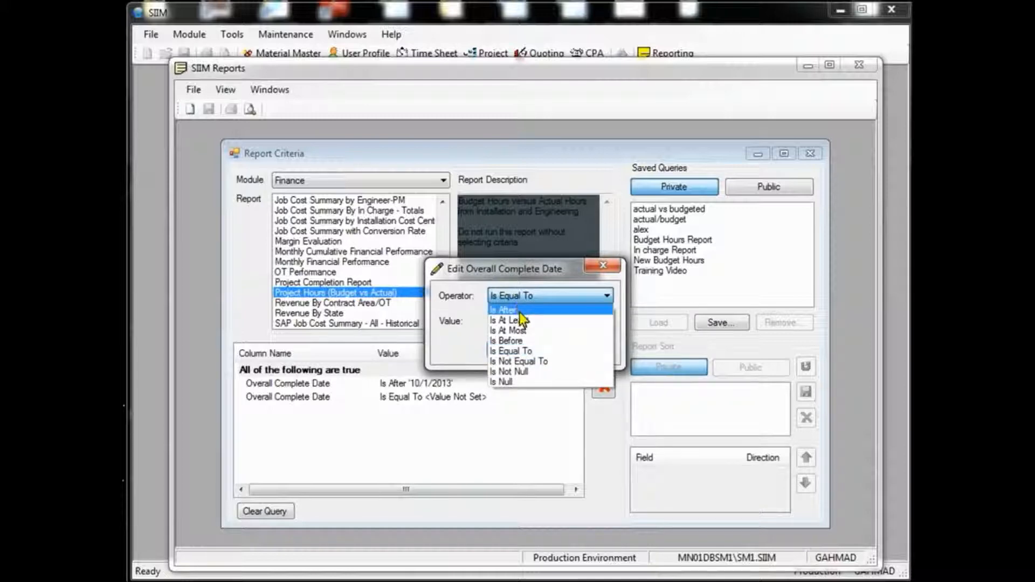
click(520, 340)
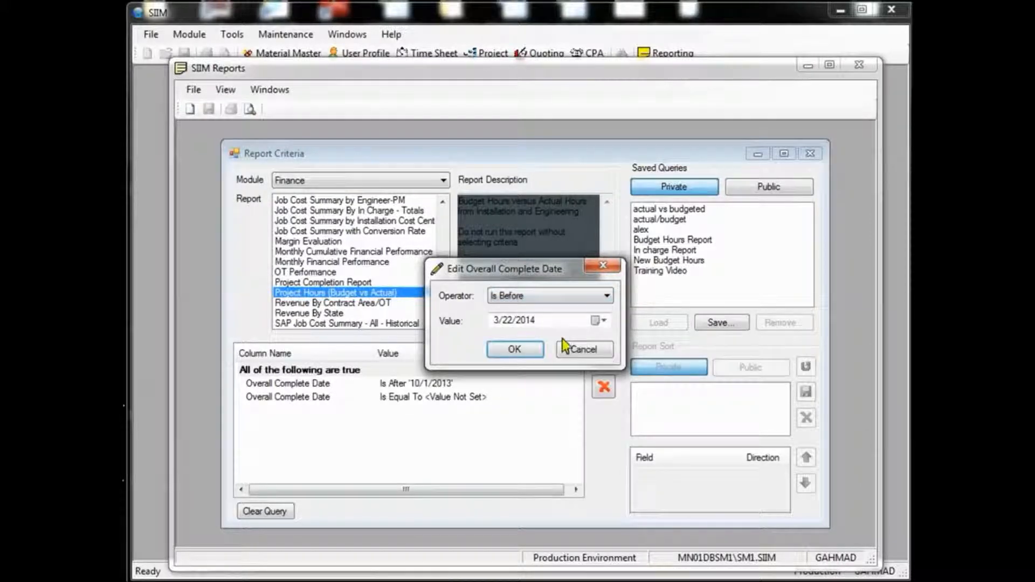
click(605, 321)
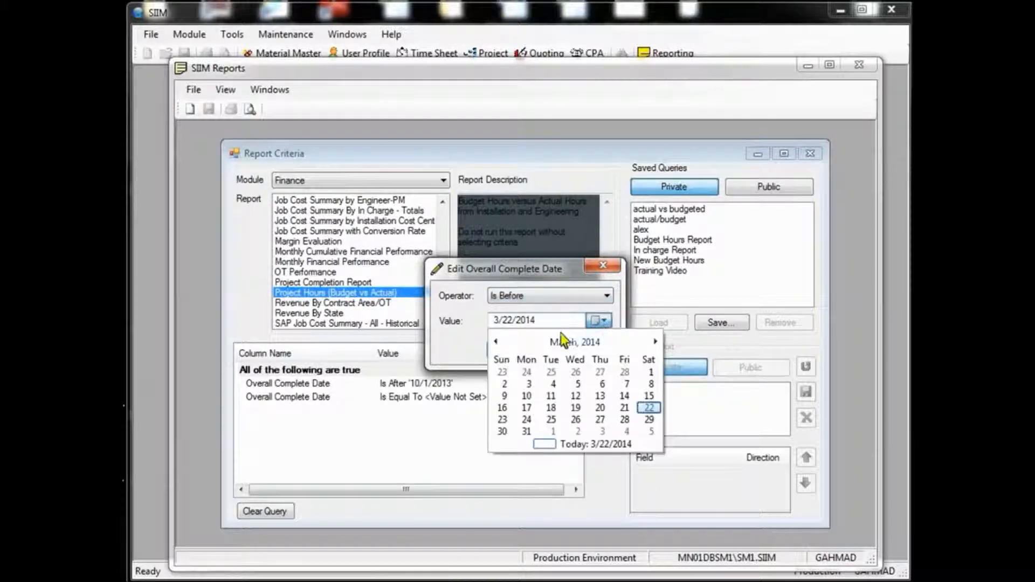
click(495, 341)
click(495, 342)
click(495, 342)
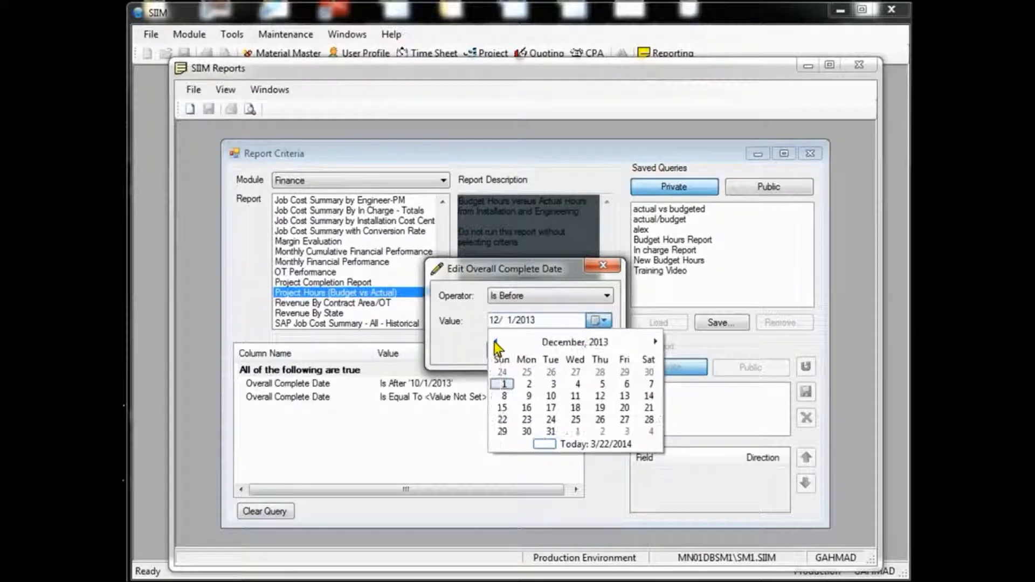
click(551, 430)
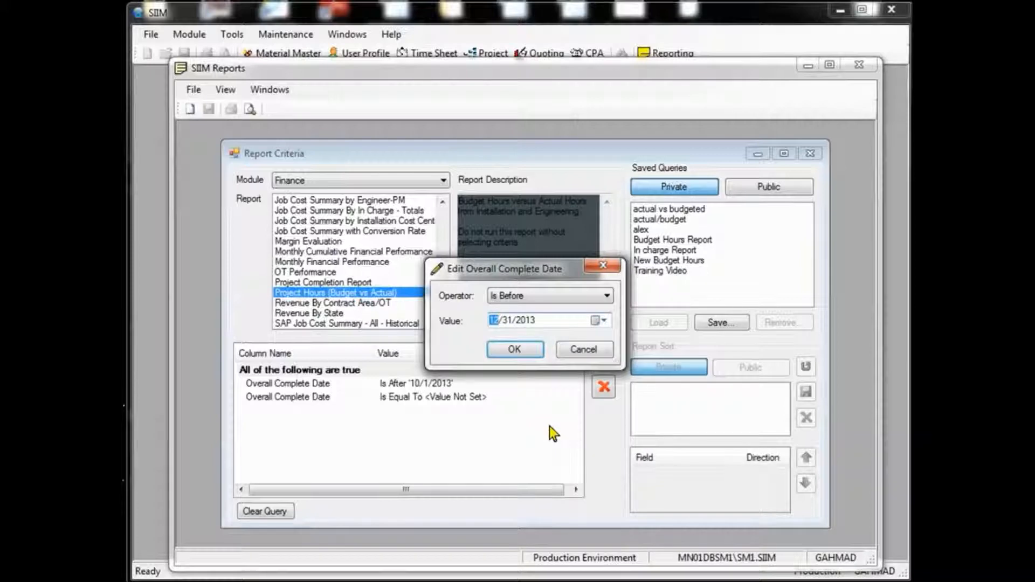
click(516, 349)
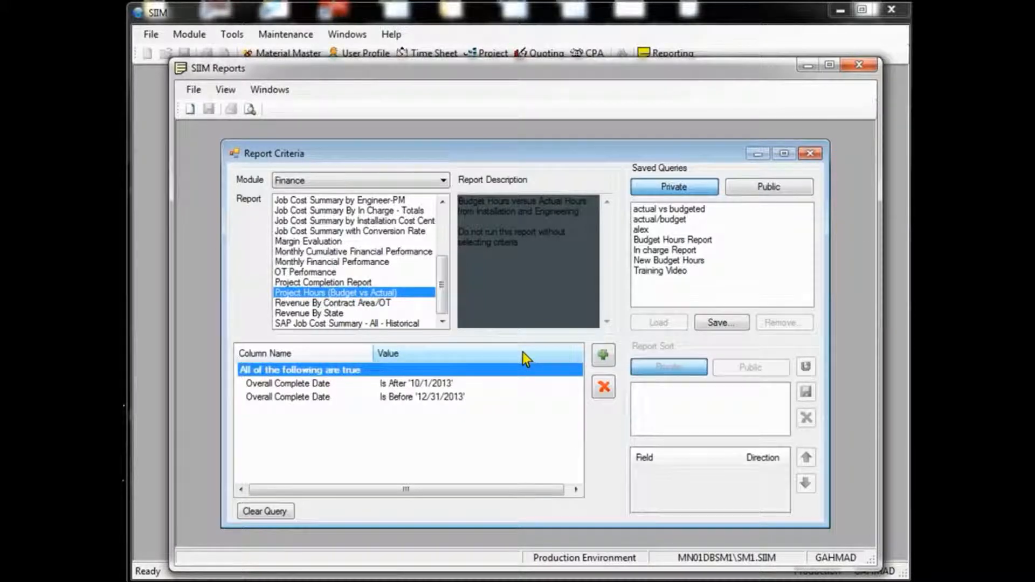
Step: Add an In-Charge criterion to the group that is equal to the in-charge person's name
double_click(340, 371)
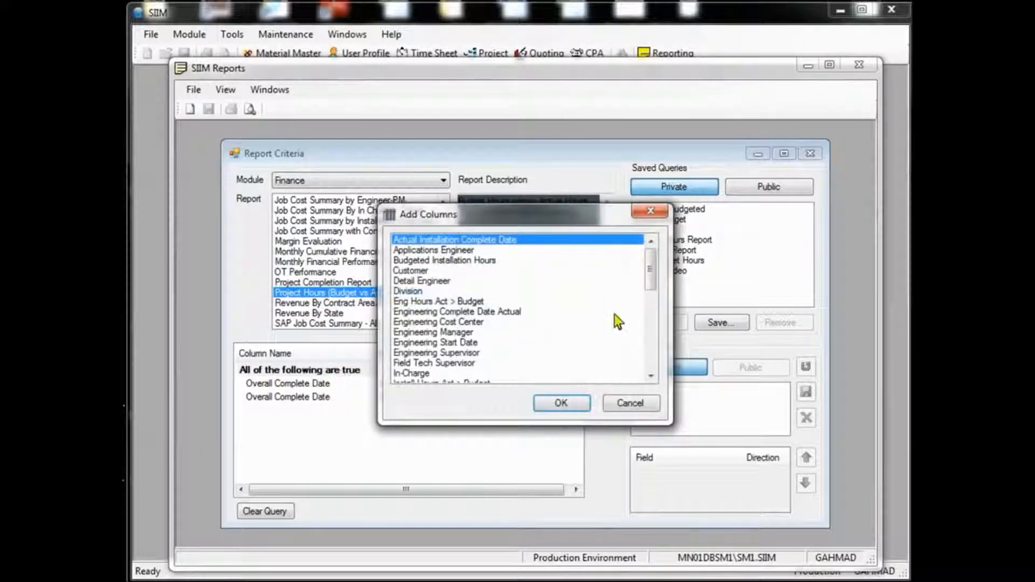
drag(649, 278, 652, 300)
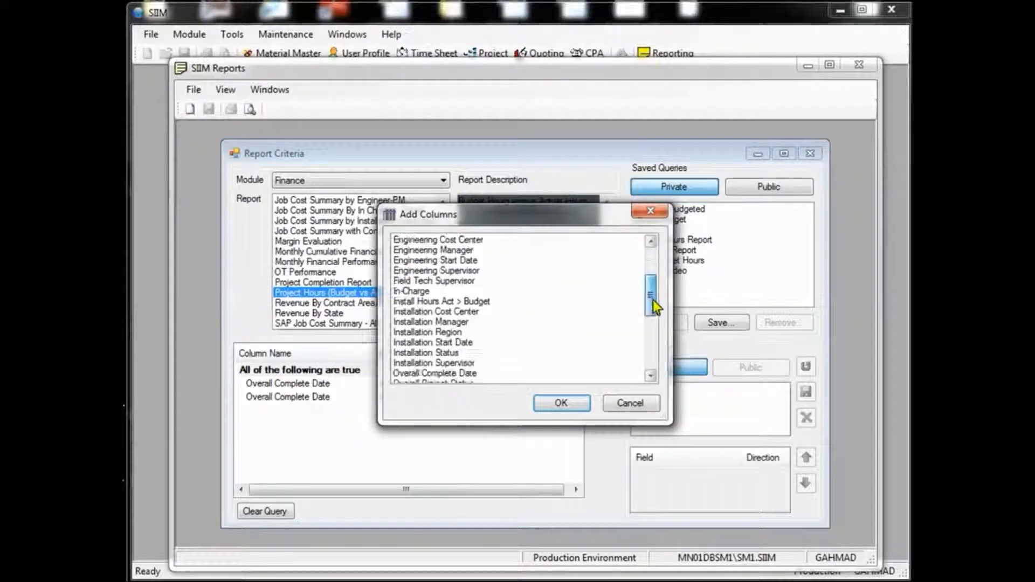
click(434, 293)
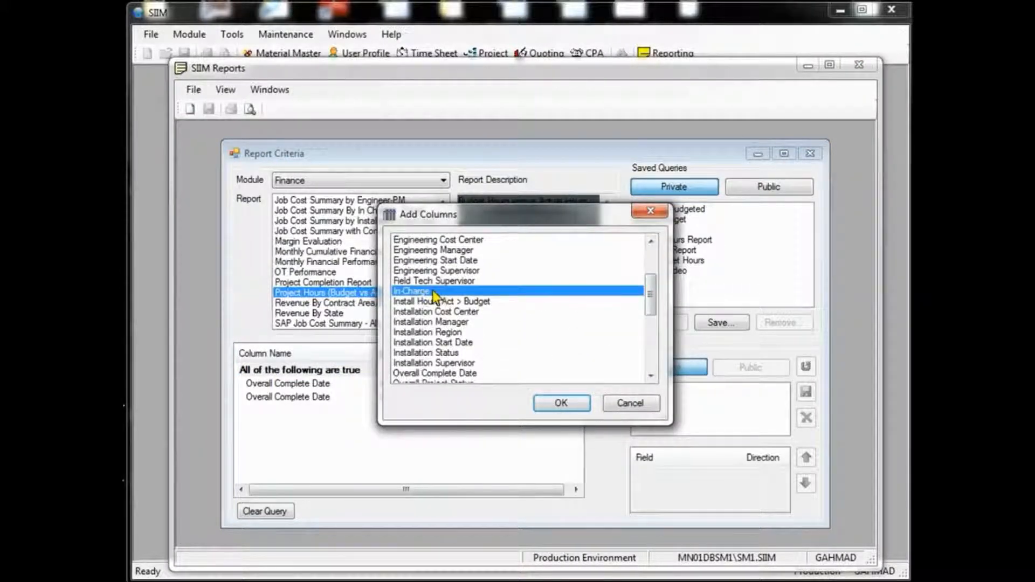
click(577, 402)
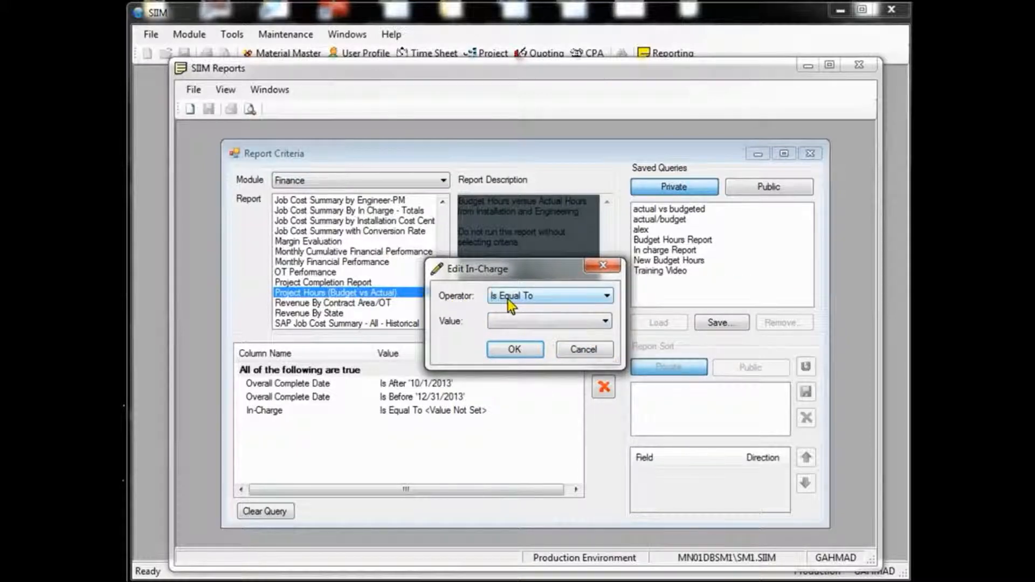
click(525, 324)
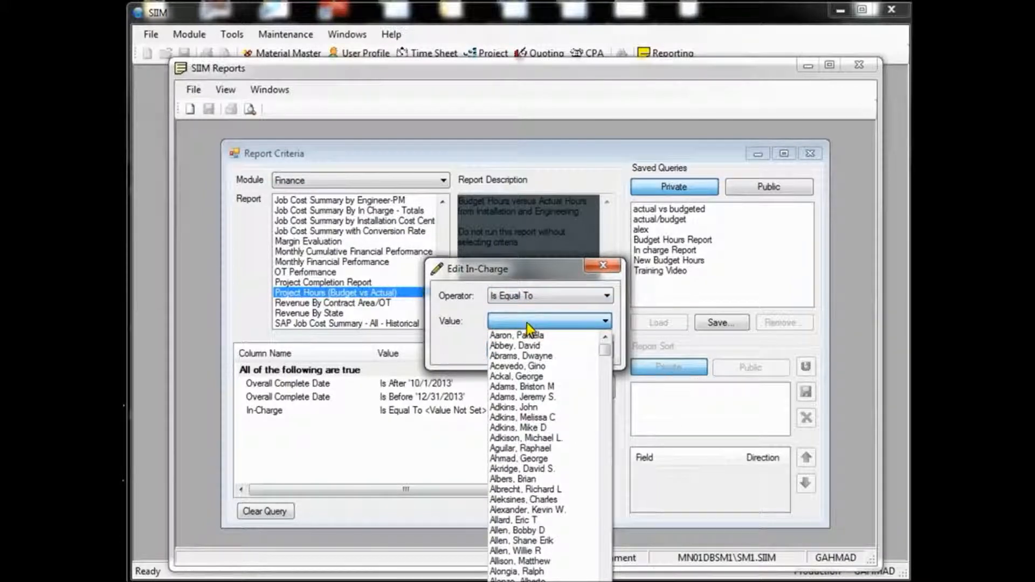
text(young)
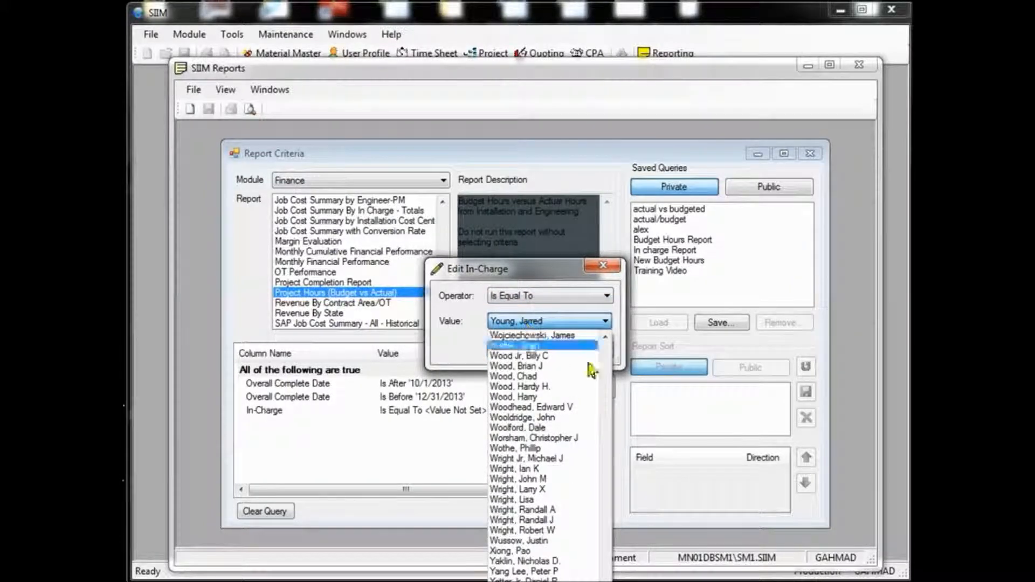
click(509, 581)
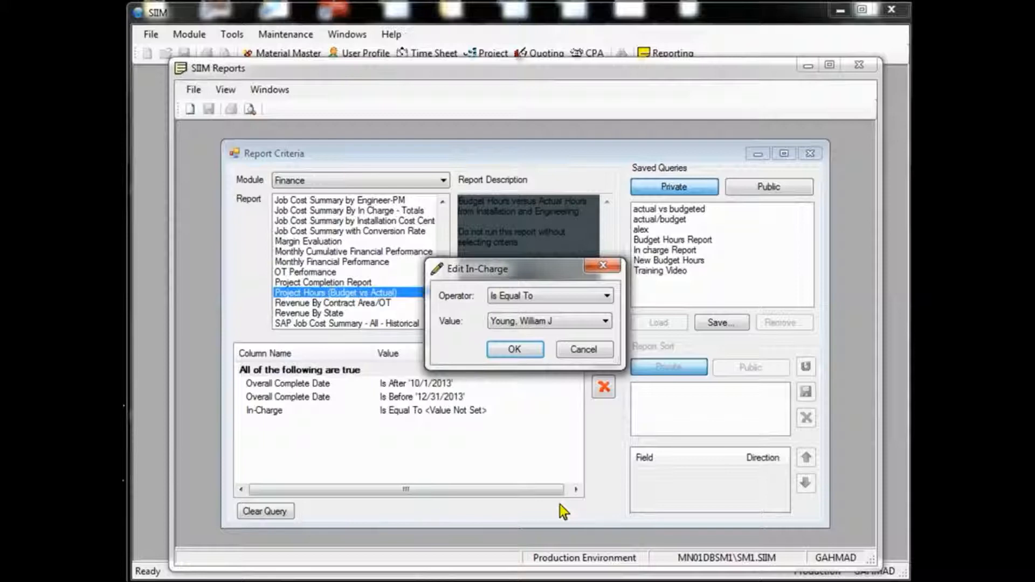
click(516, 350)
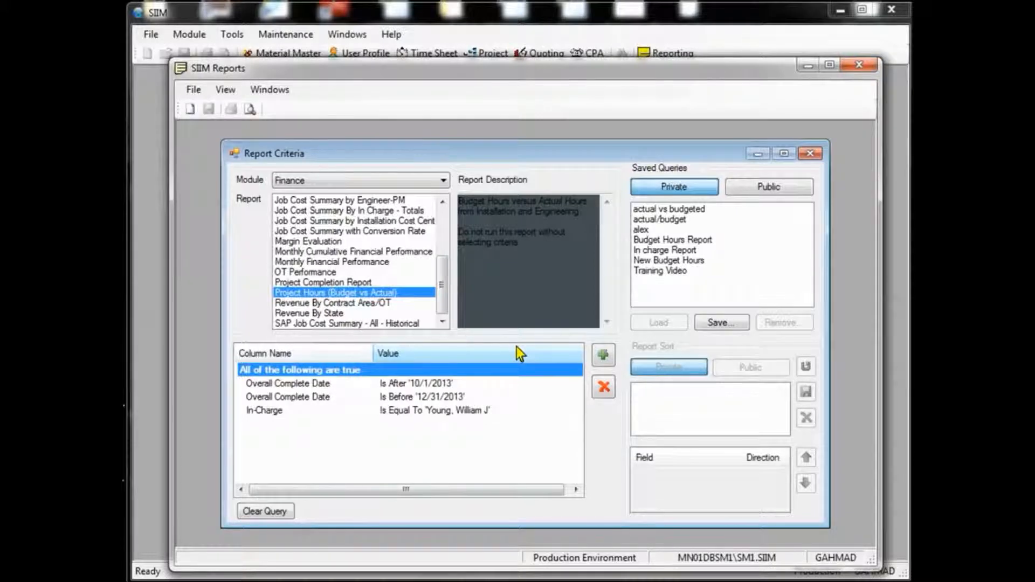
Step: Save the criteria as a private query named "New Budget vs Actual Report"
click(723, 323)
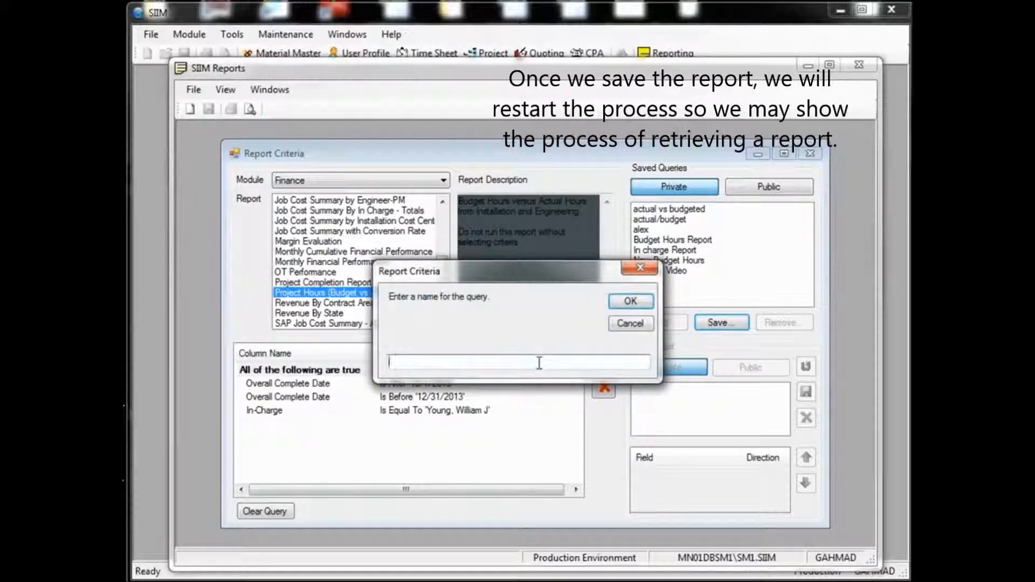
text(New Budge)
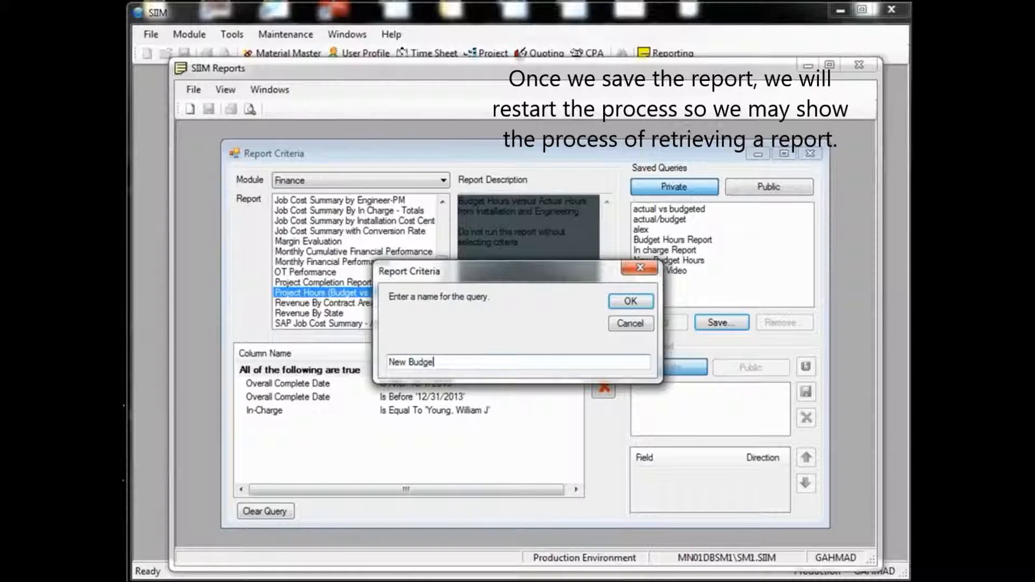
text(t vs Actu)
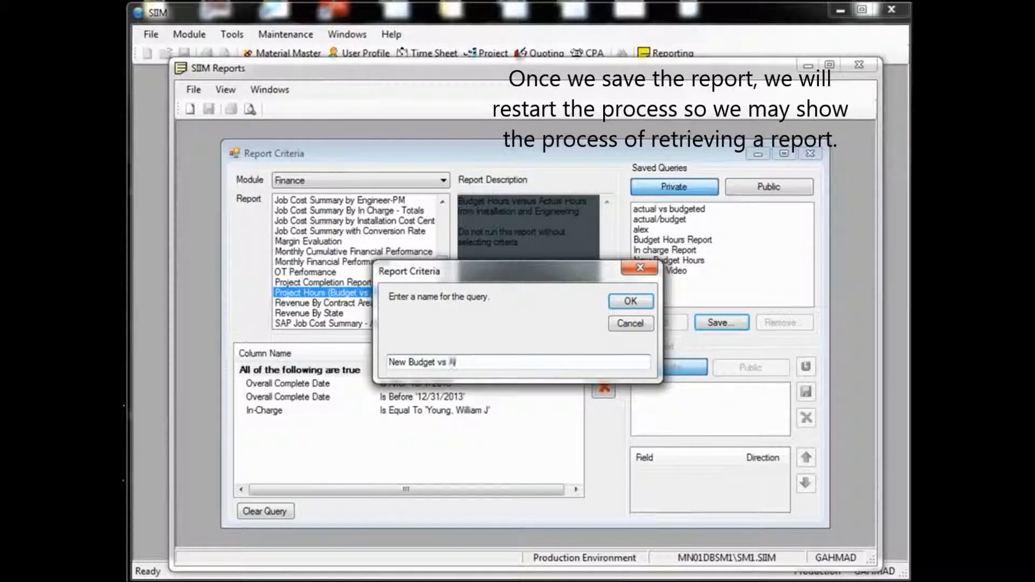
text(al Report)
click(625, 302)
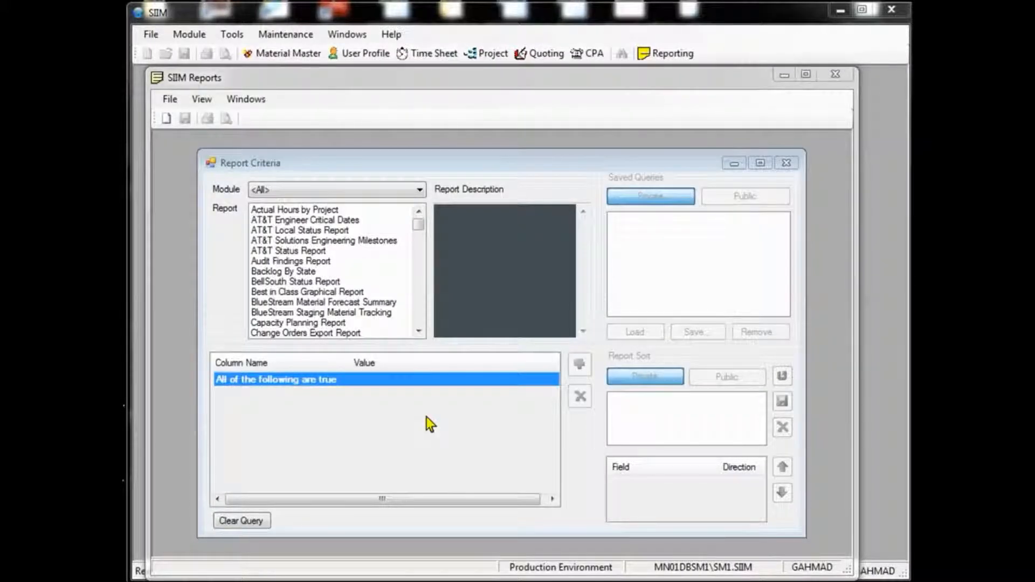
Step: Choose the Finance module's Project Hours (Budget vs Actual) report and load the saved query "New Budget vs Actual Report"
click(271, 191)
click(274, 266)
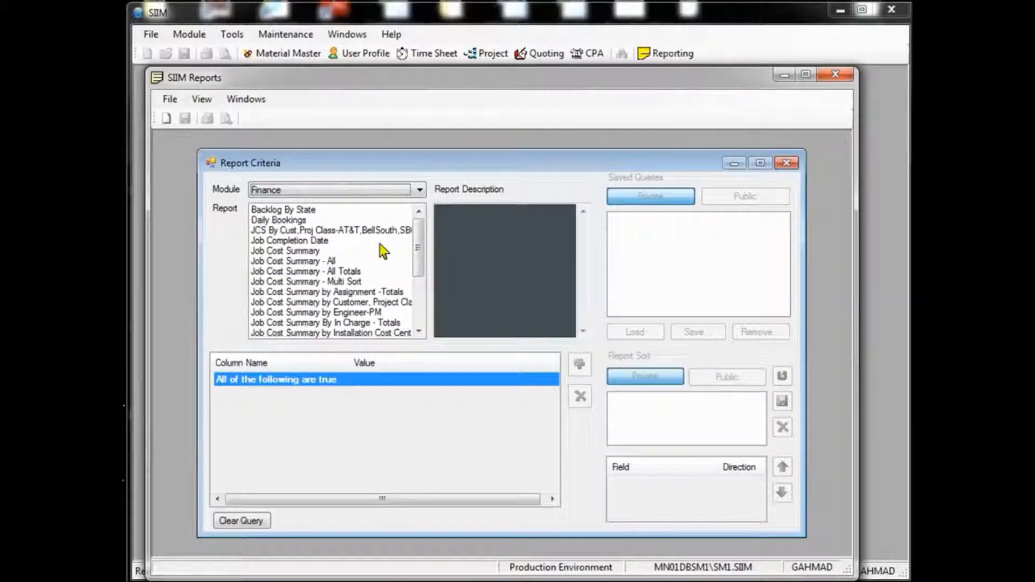
drag(415, 241, 426, 306)
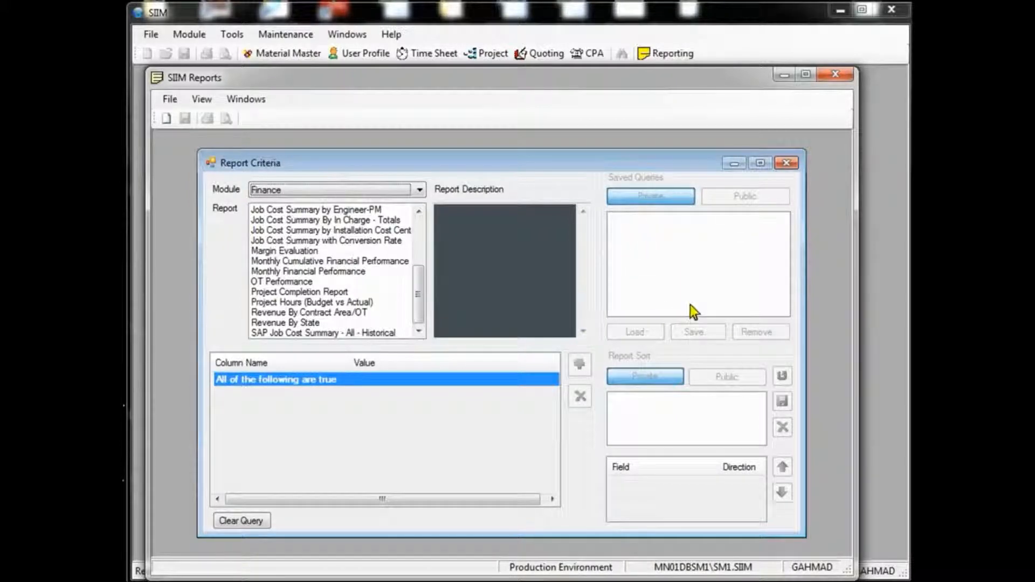
click(305, 302)
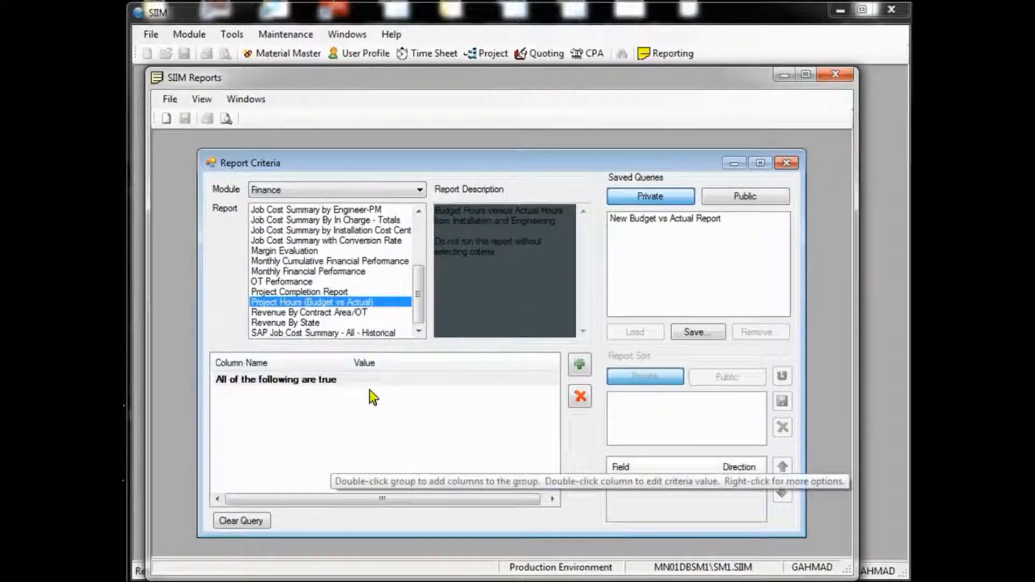
double_click(663, 222)
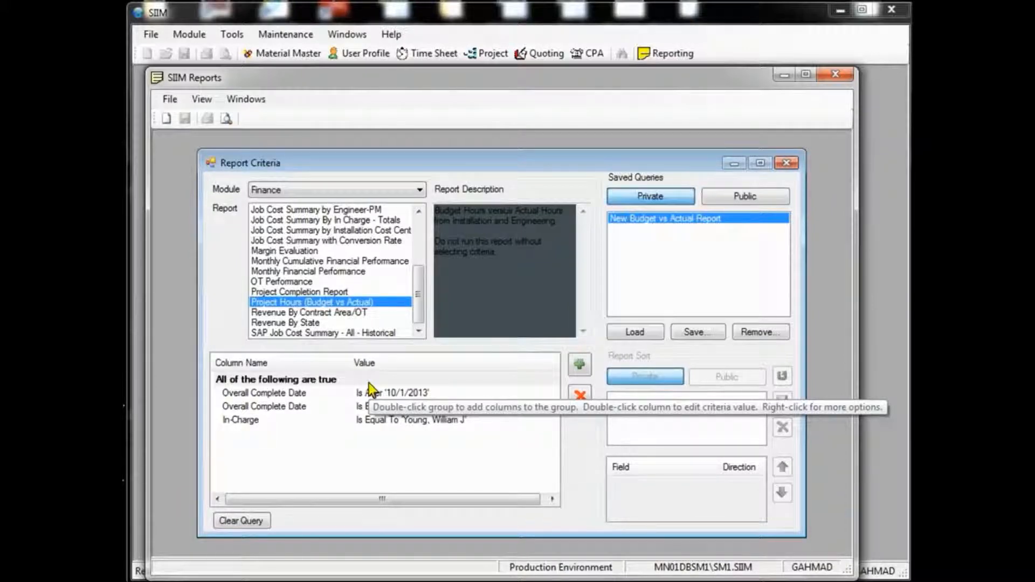
Step: Generate the Project Hours (Budget vs Actual) report from the loaded criteria with Grouped by set to No Grouping
click(226, 118)
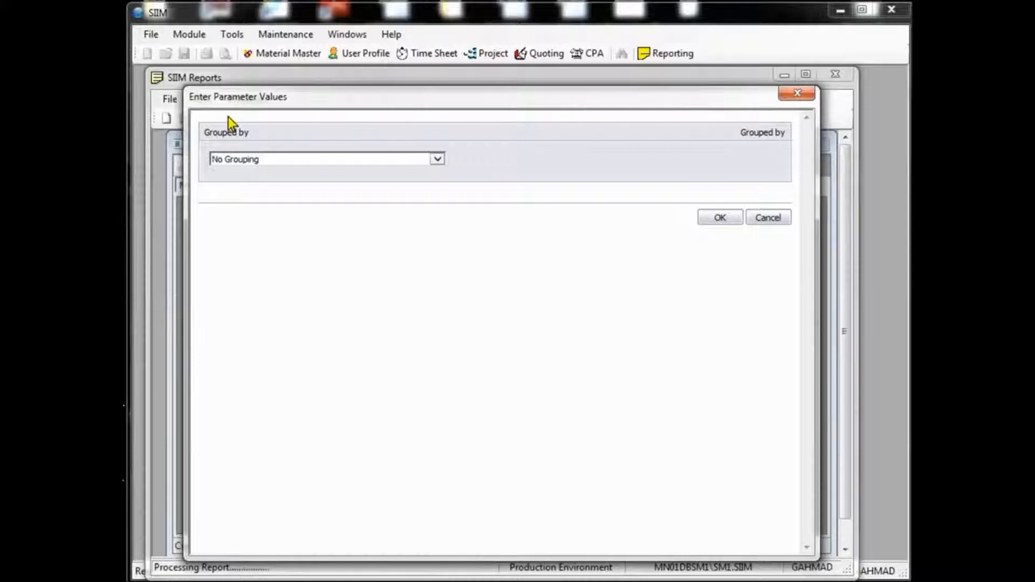
click(437, 159)
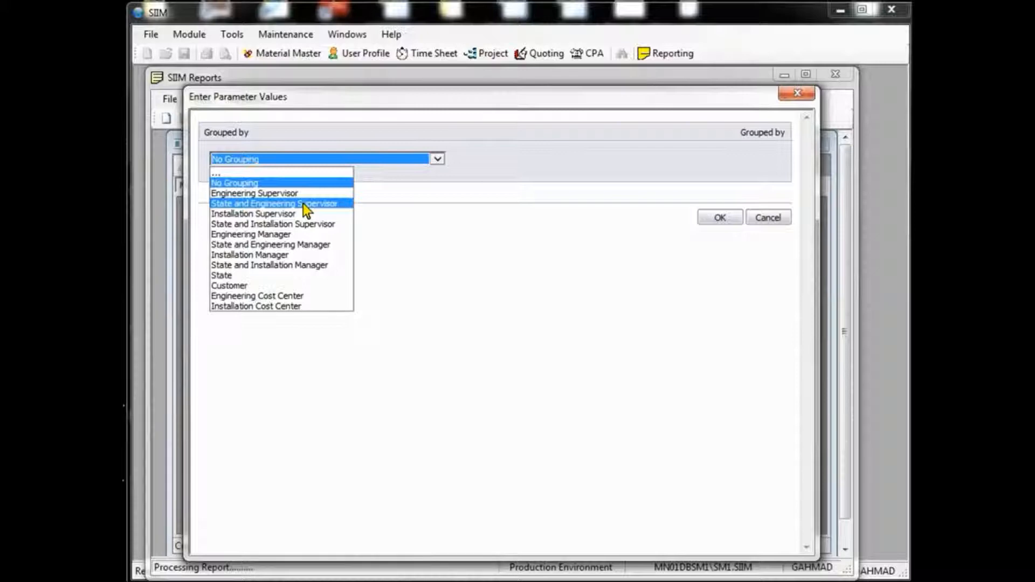
click(409, 159)
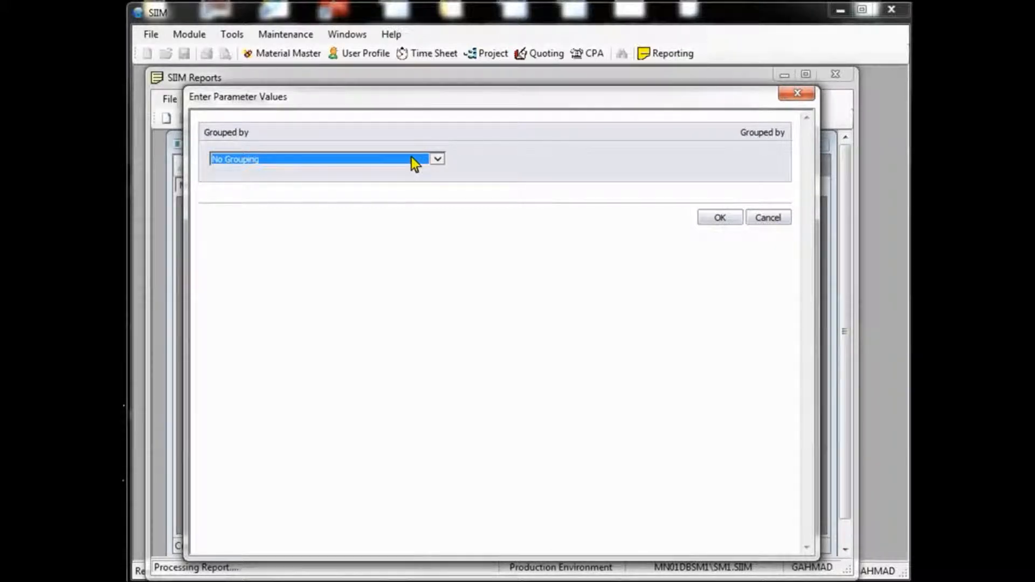
click(721, 221)
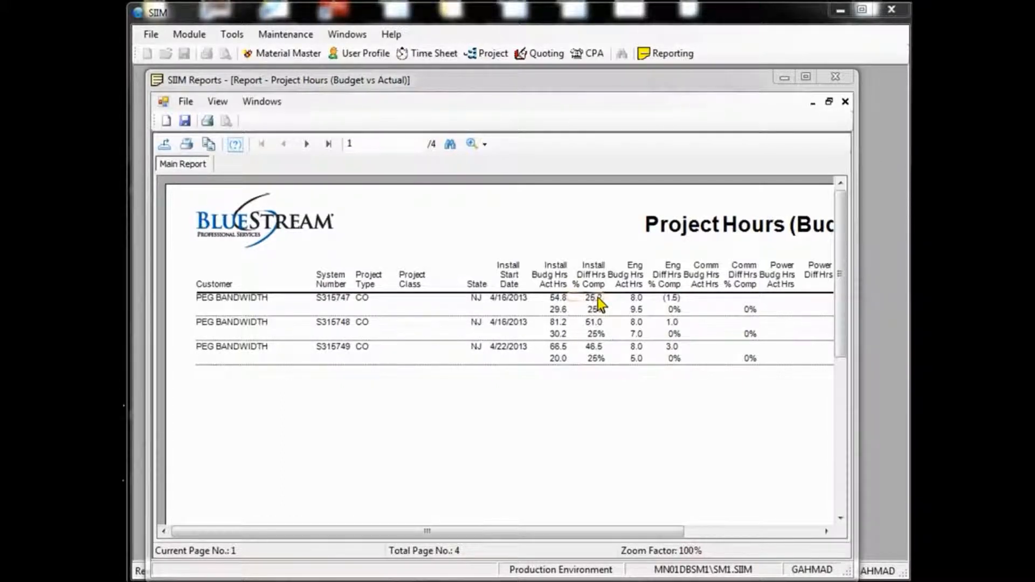
Step: Examine the budgeted, actual and difference hour totals on page 2 of the report
click(303, 147)
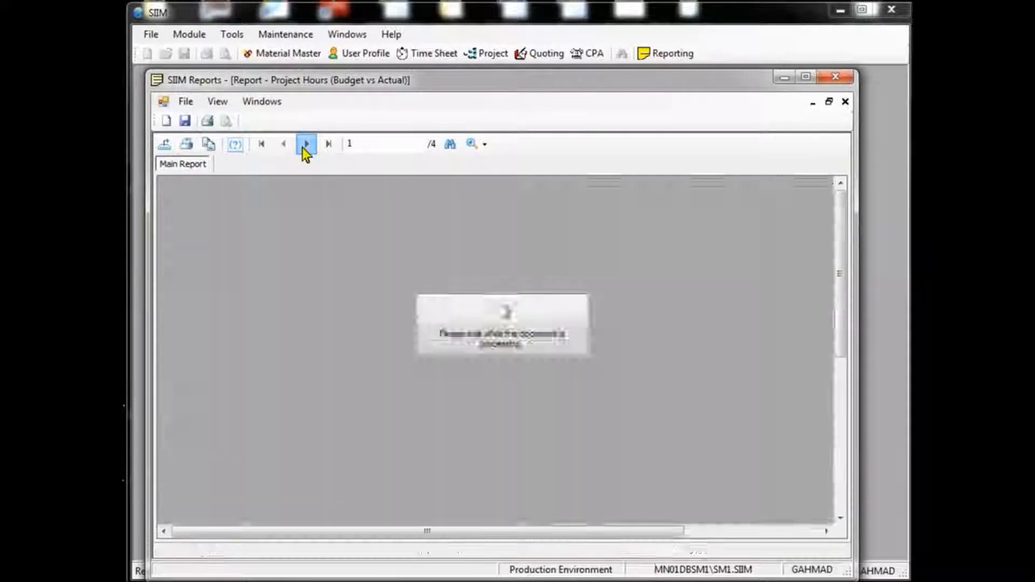
drag(543, 531, 632, 529)
drag(842, 313, 844, 358)
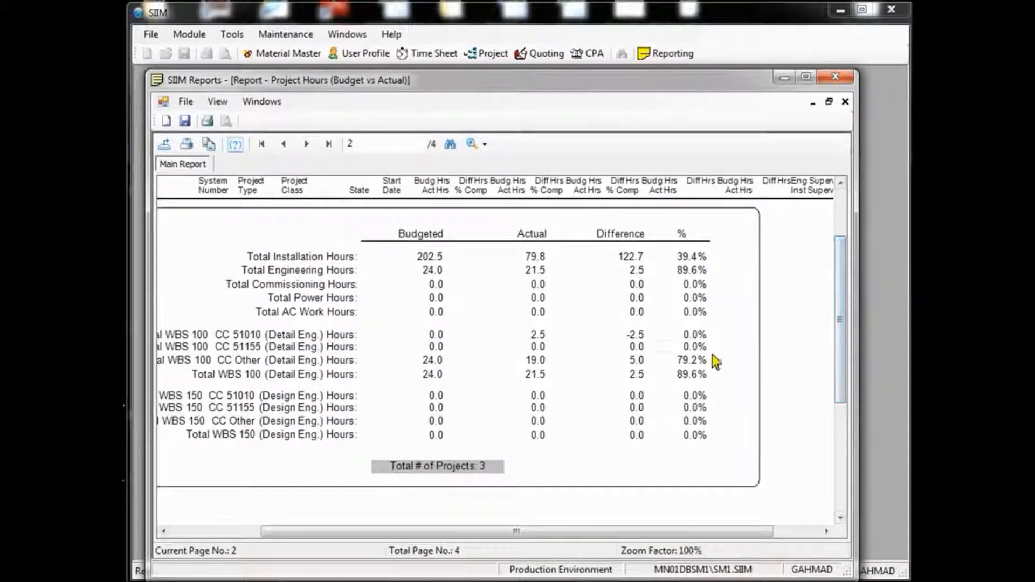